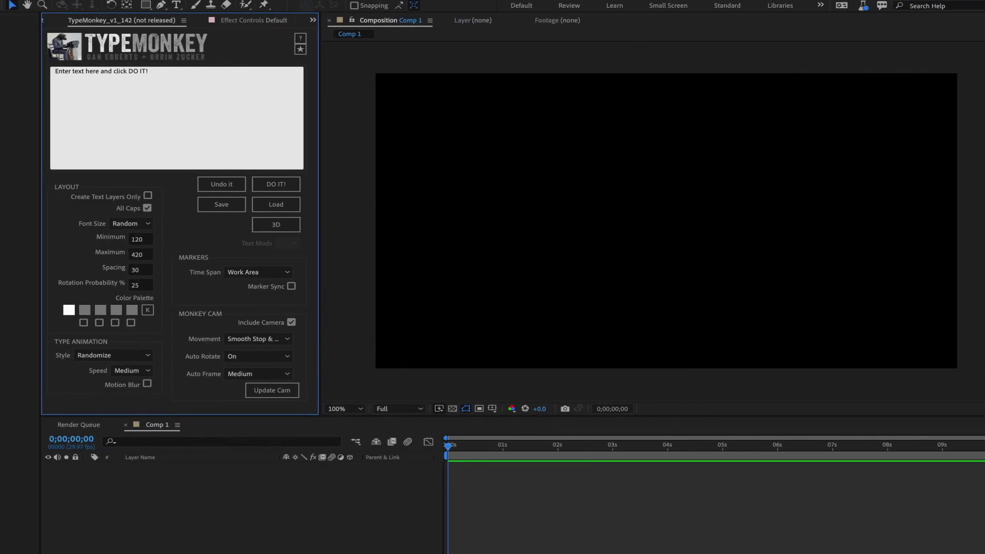
# - Generate the TypeMonkey word animation from the sample text on Classic 3D and preview it
pyautogui.click(276, 185)
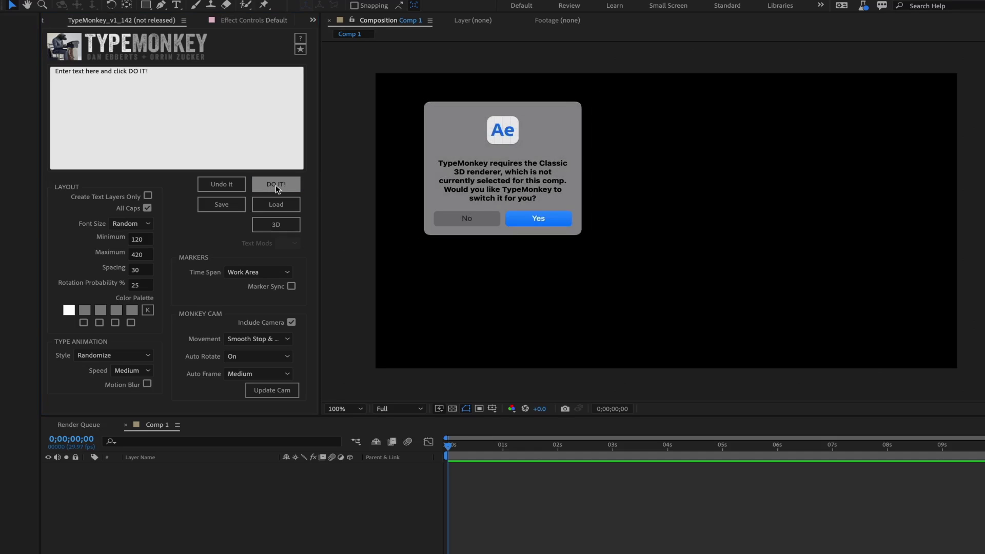
pyautogui.click(536, 219)
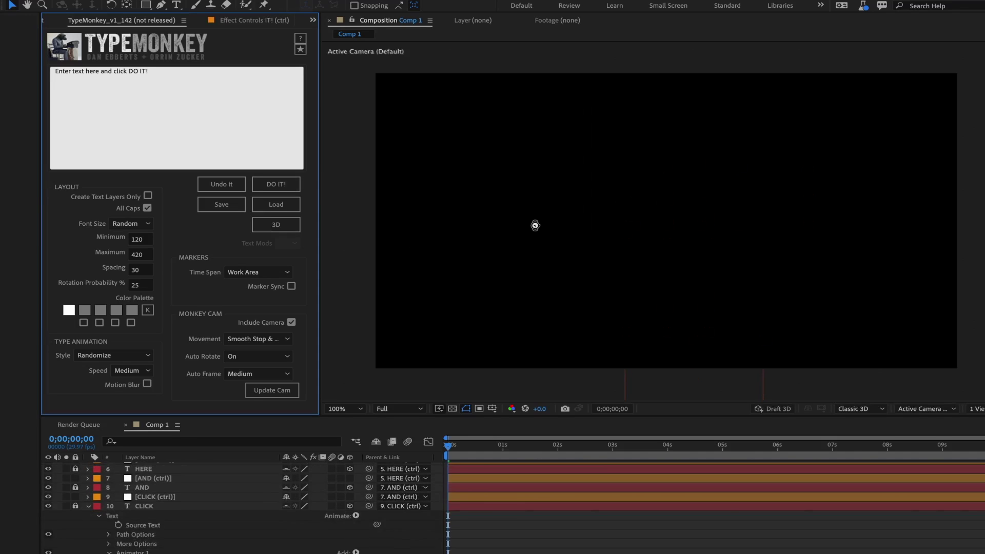
pyautogui.press('space')
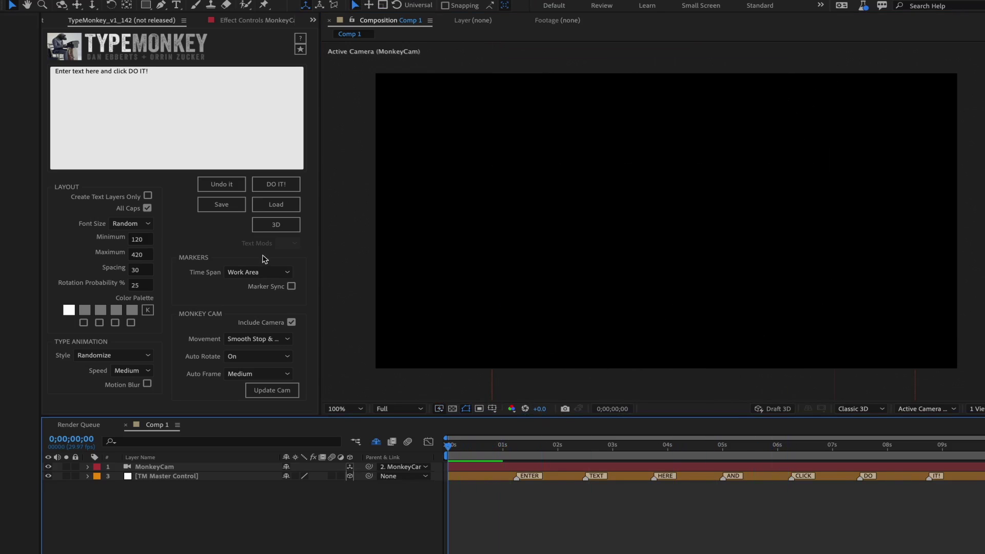
# - Replace the floating TypeMonkey 3D window with the docked TypeMonkey 3D_v1_94.jsxbin panel from the Window menu
pyautogui.click(272, 226)
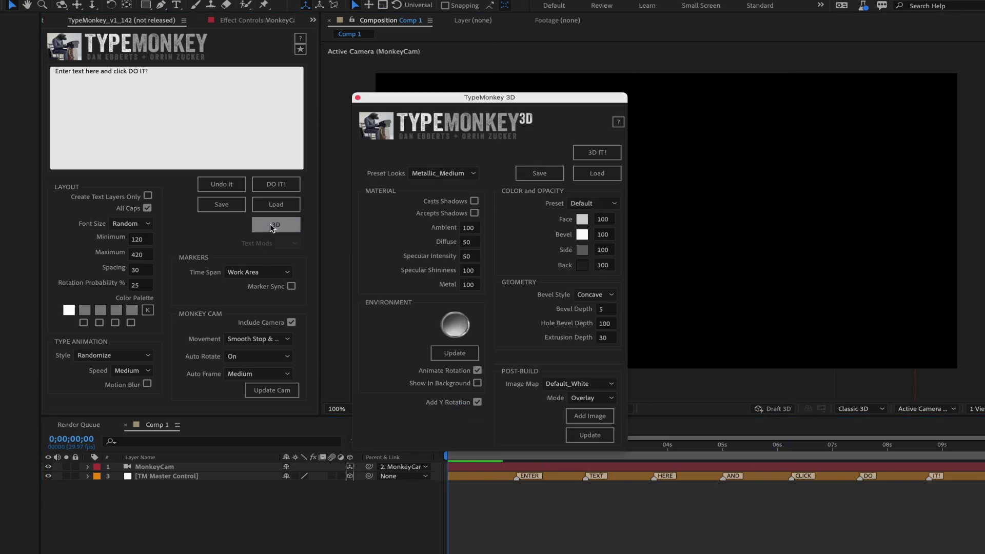
pyautogui.moveTo(445, 100); pyautogui.dragTo(224, 12)
pyautogui.click(138, 6)
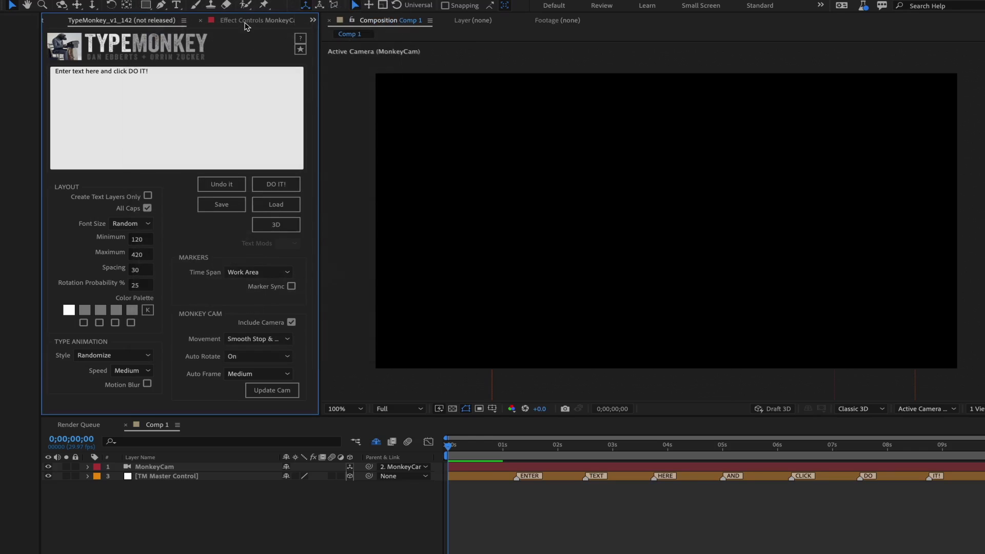
pyautogui.click(339, 0)
pyautogui.scroll(-3, 364, 300)
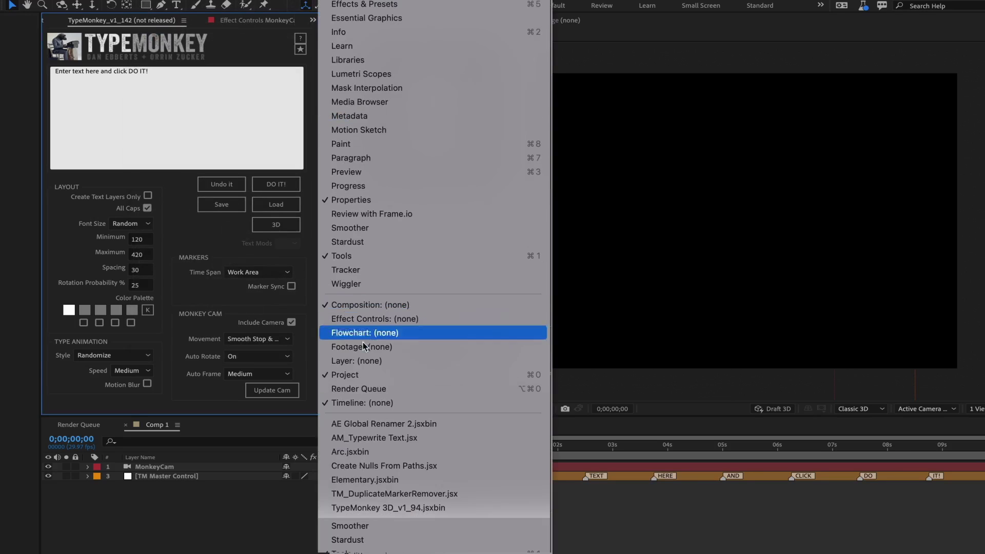
pyautogui.click(377, 510)
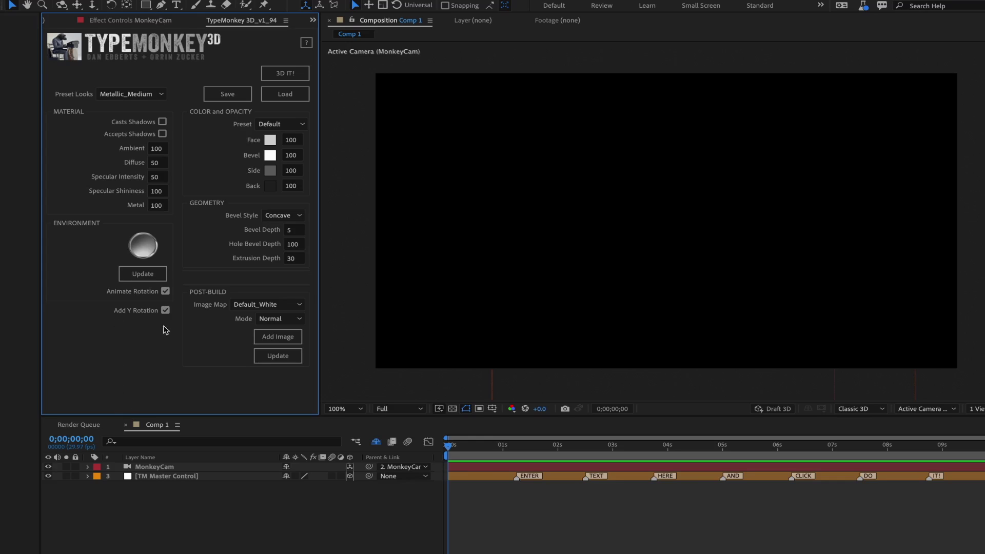
# - Choose the first grey chrome environment preset, build the 3D comp with 3D IT!, and dismiss the HDR alert
pyautogui.click(150, 249)
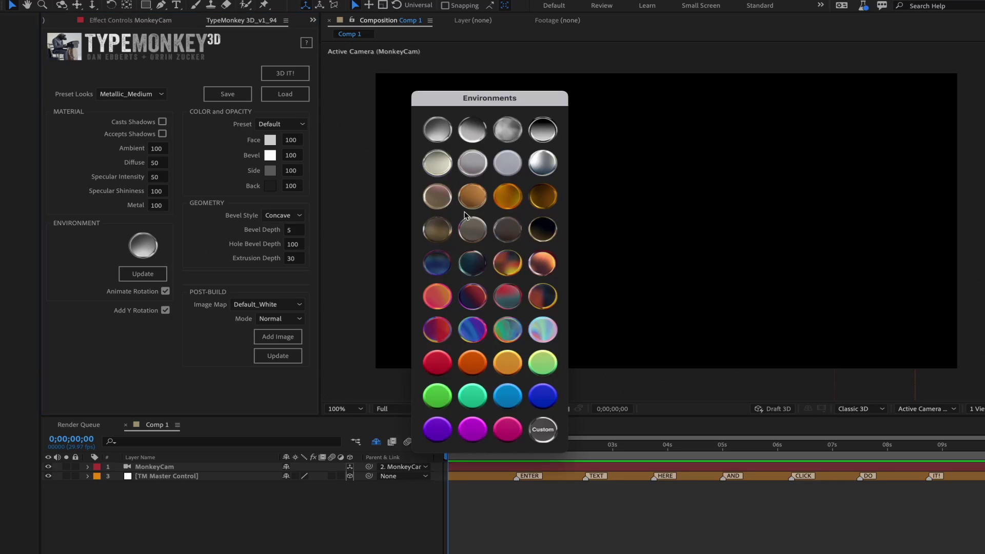
pyautogui.click(437, 138)
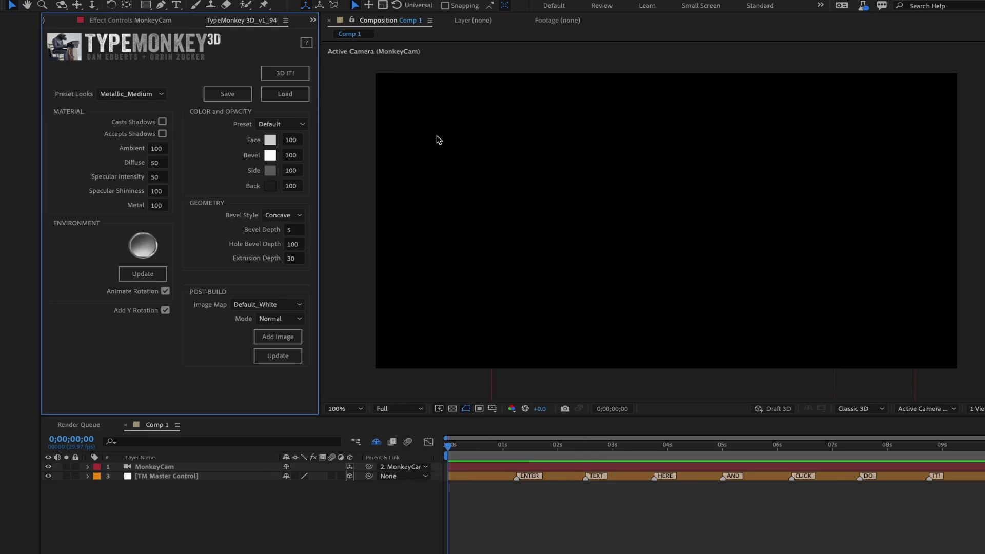
pyautogui.click(282, 74)
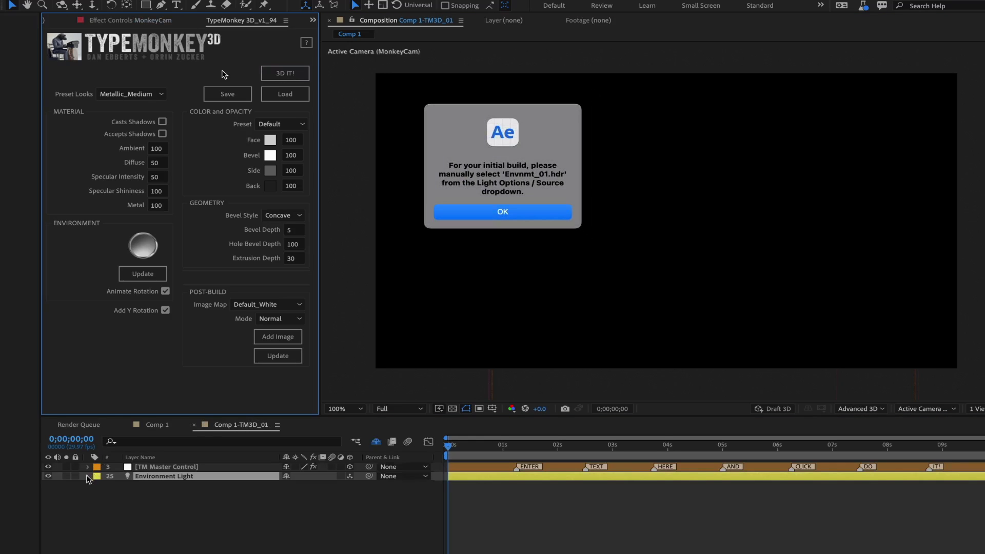
pyautogui.click(505, 213)
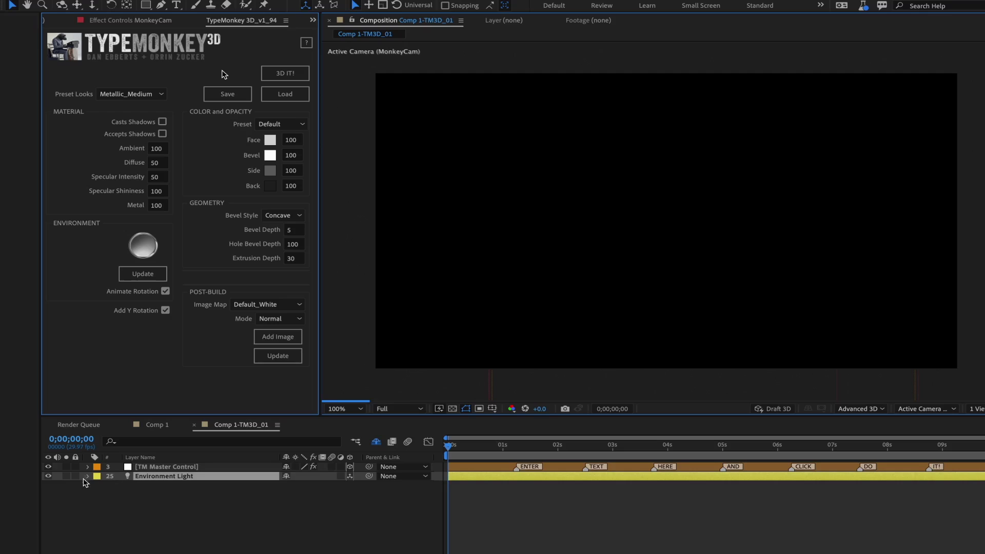
# - Set the Environment Light source to Envnmt_01.hdr and scrub through time to view the chrome words
pyautogui.click(98, 496)
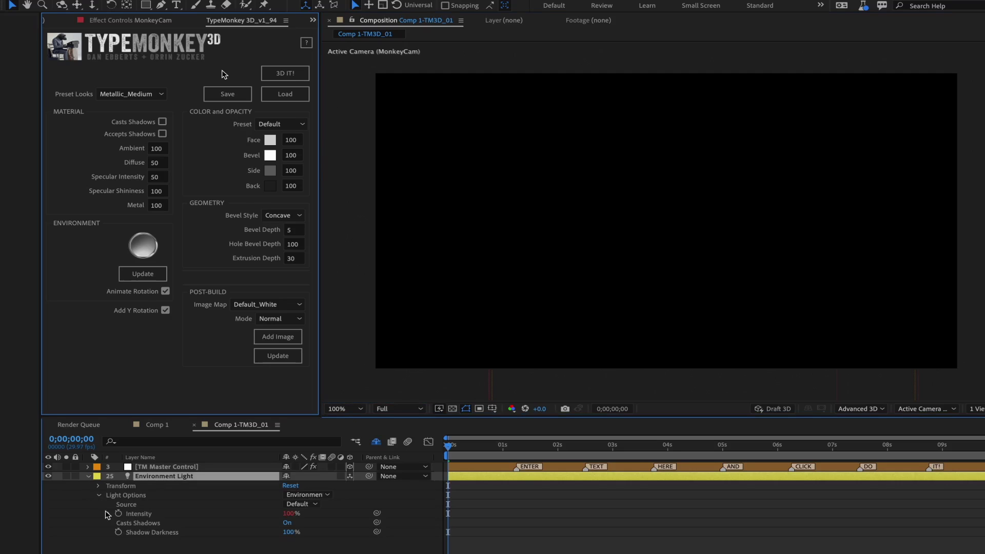
pyautogui.click(299, 506)
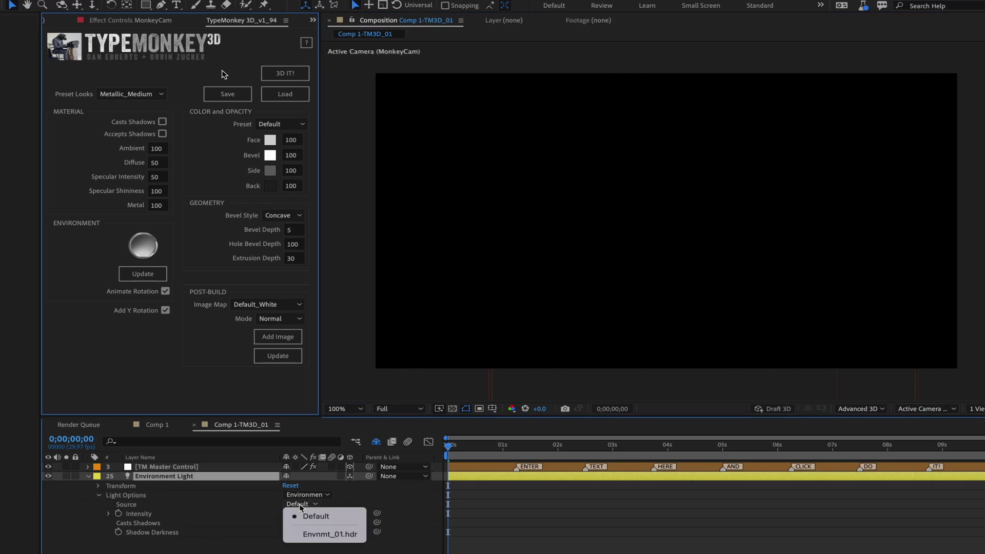
pyautogui.click(306, 534)
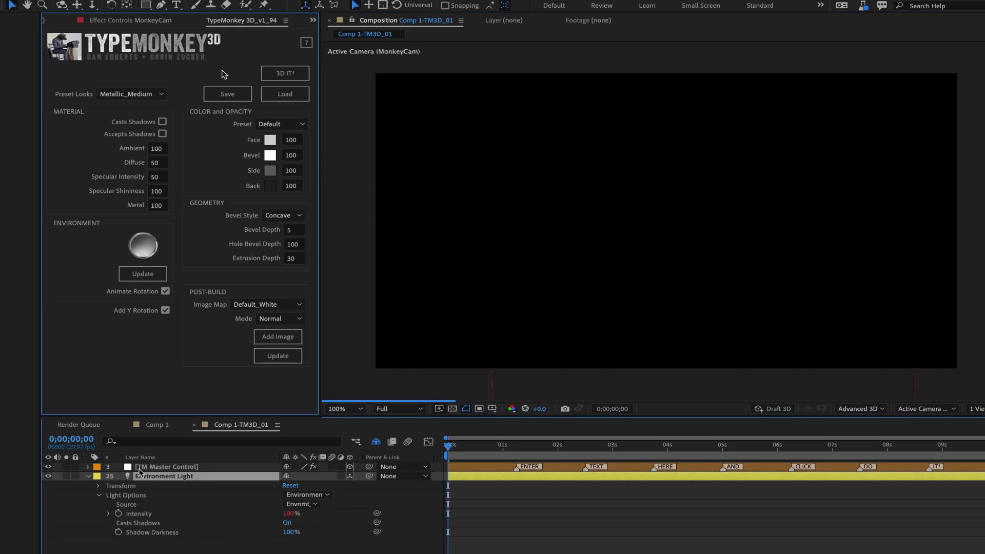
pyautogui.click(90, 476)
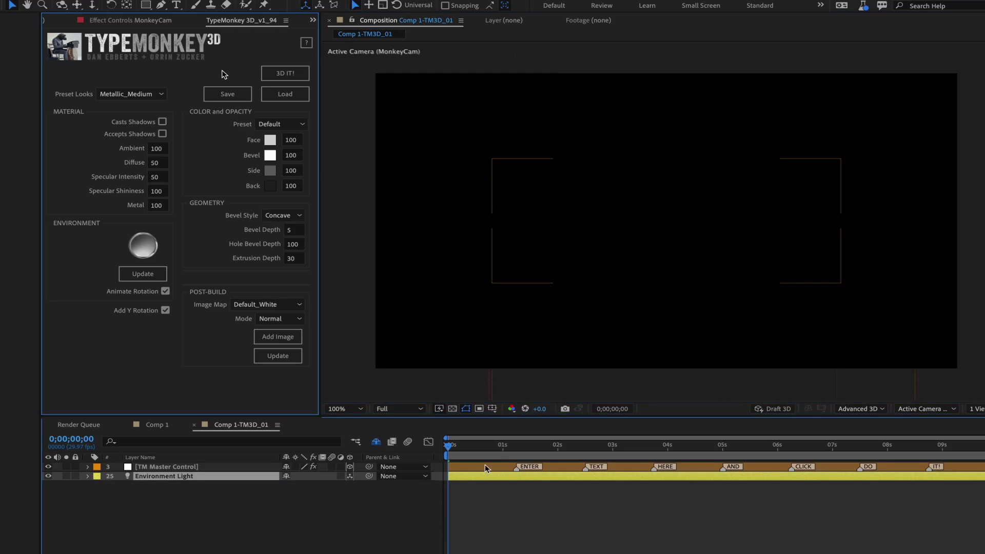
pyautogui.moveTo(510, 455); pyautogui.dragTo(543, 454)
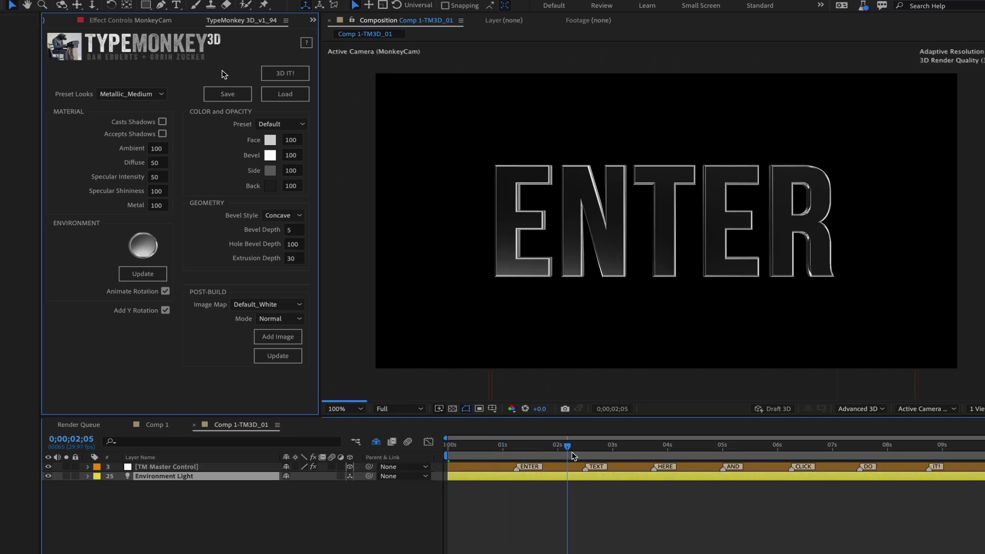
pyautogui.moveTo(617, 457); pyautogui.dragTo(865, 462)
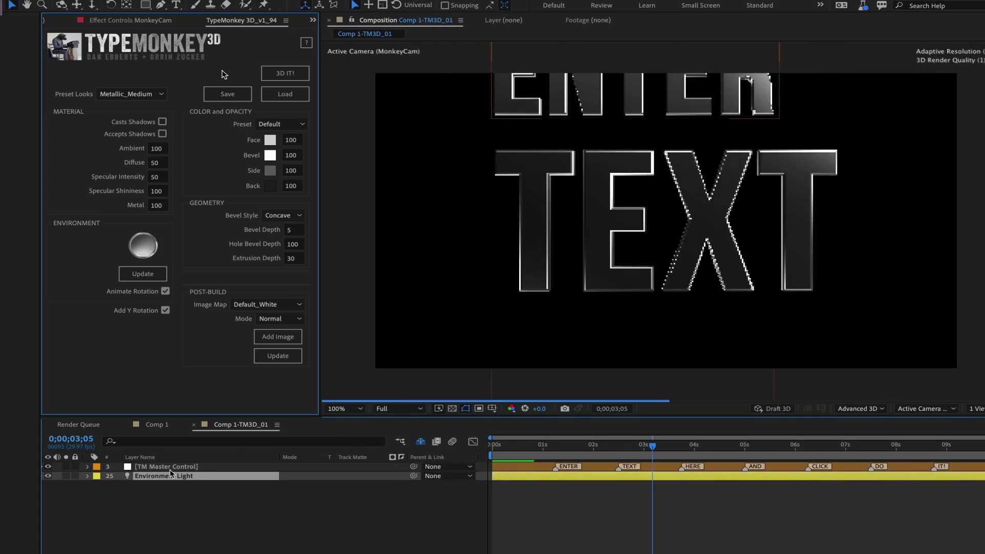
# - In TM Master Control, tilt Rotation X about 28°, set Extrusion Depth to 280 and raise Bevel Depth
pyautogui.click(169, 467)
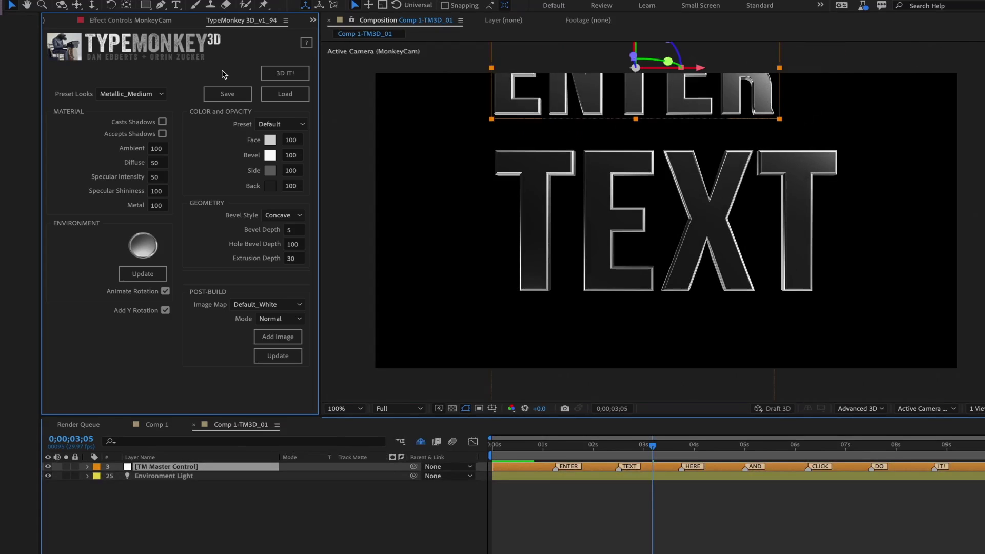
pyautogui.moveTo(199, 105); pyautogui.dragTo(195, 131)
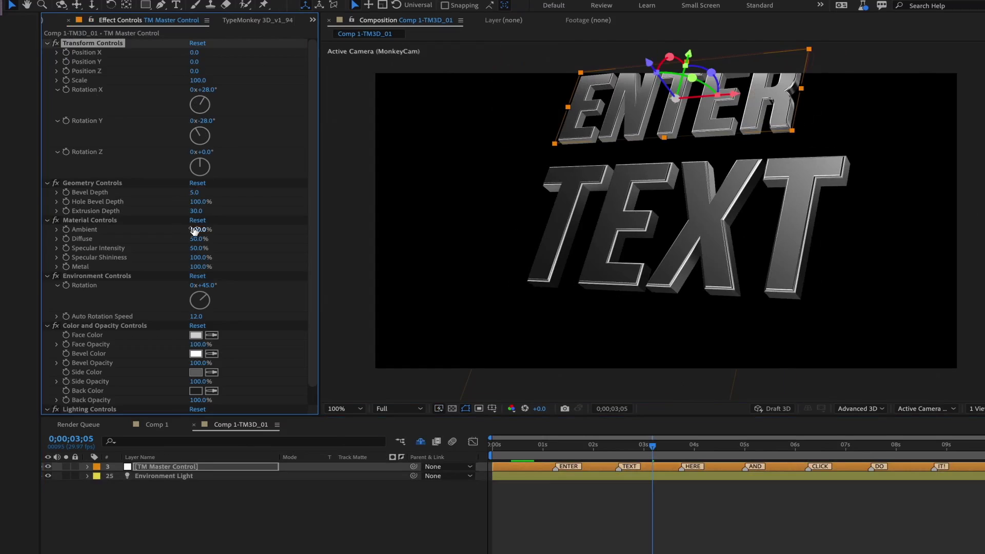
pyautogui.moveTo(199, 211); pyautogui.dragTo(249, 211)
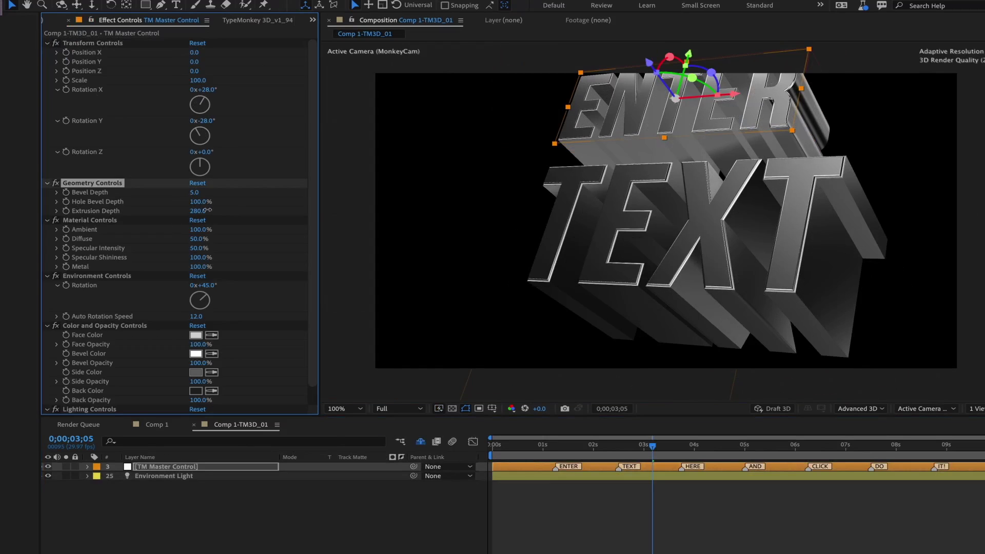
pyautogui.moveTo(193, 196); pyautogui.dragTo(201, 196)
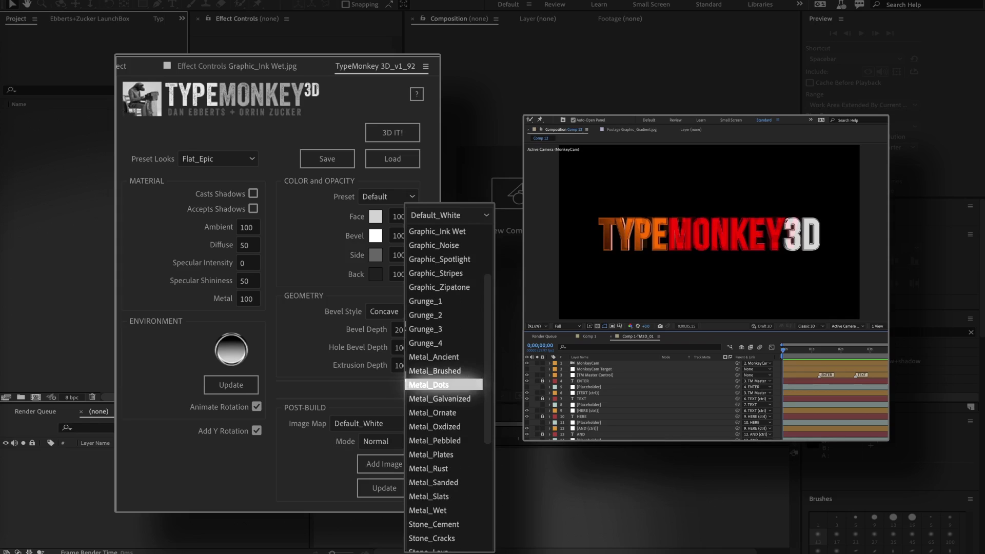
# - Apply the Metal_Dots image map to the 3D text and enable Shy to hide the word layers
pyautogui.press('Return')
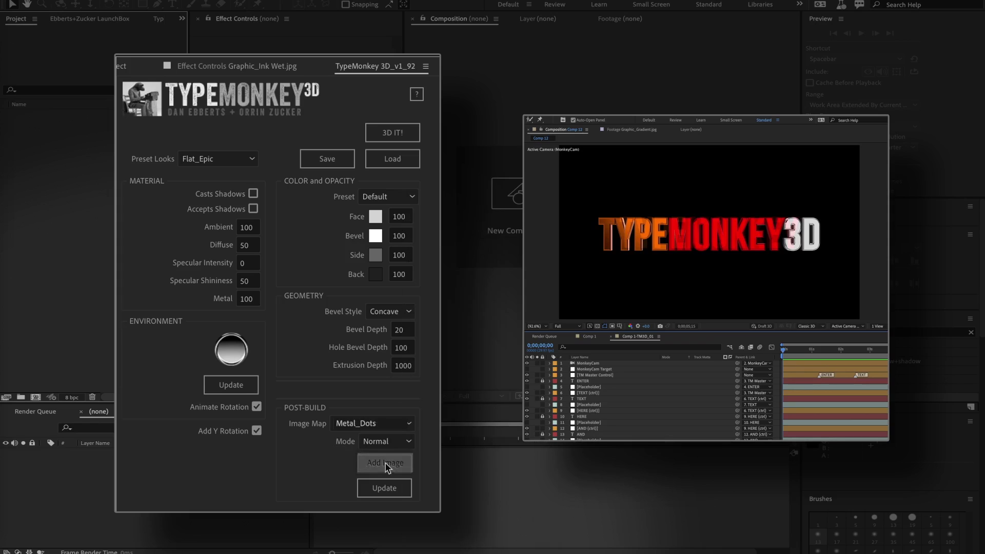
pyautogui.click(388, 464)
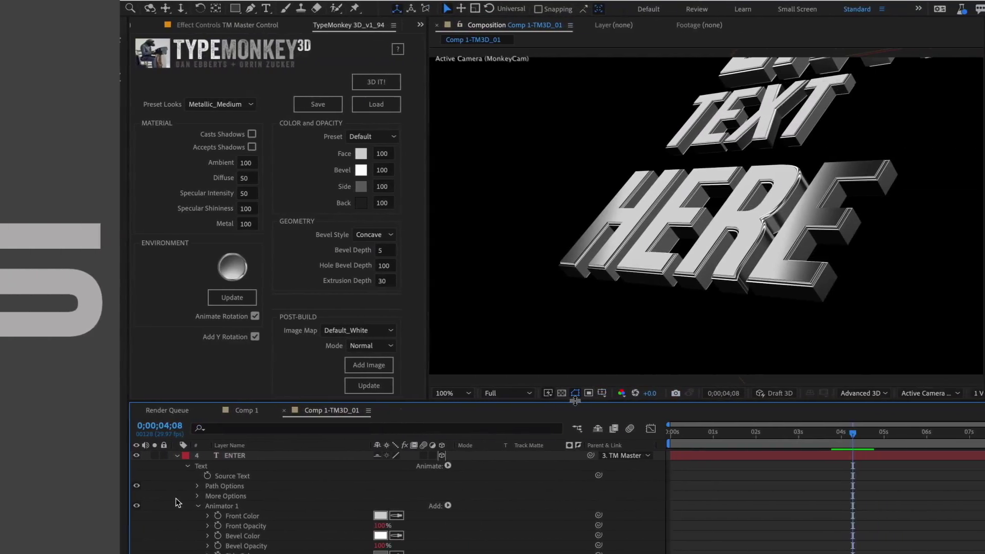
pyautogui.scroll(-2, 177, 502)
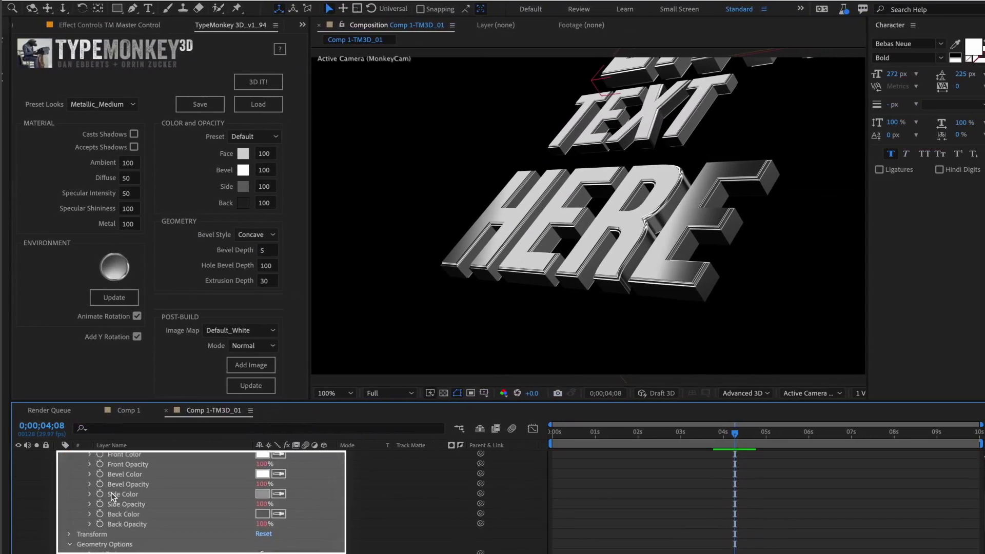
pyautogui.scroll(-3, 113, 496)
pyautogui.scroll(5, 112, 496)
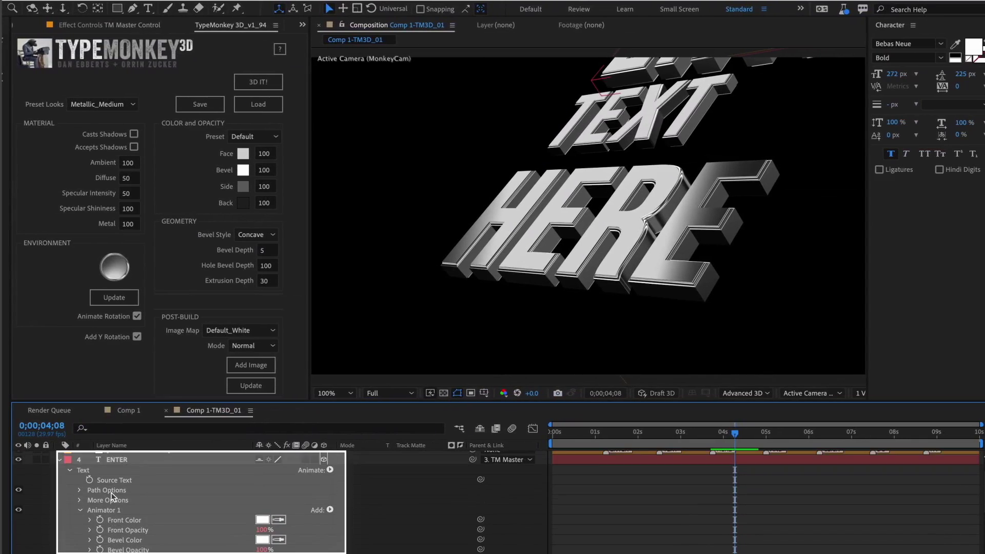
pyautogui.click(480, 428)
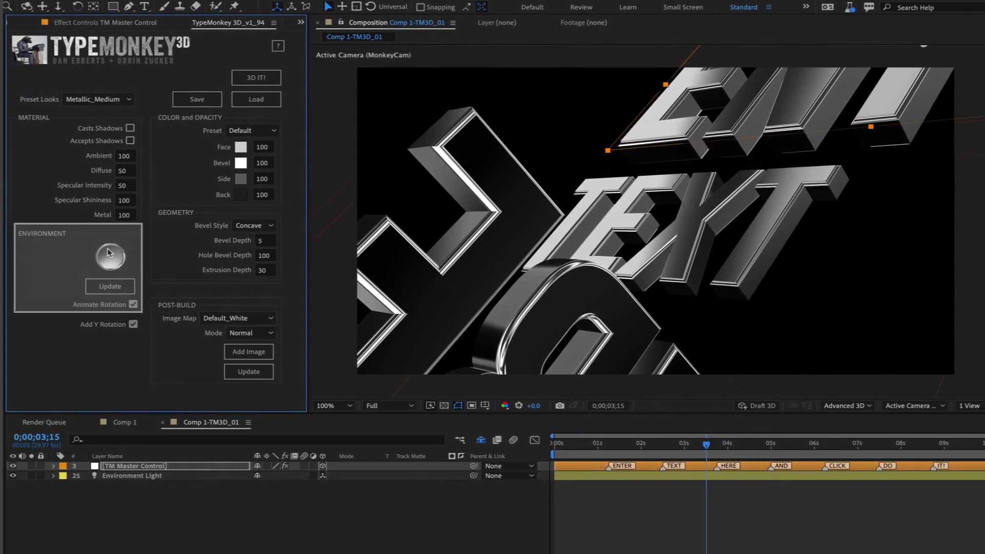
# - Load the custom bench.hdr file as the text's environment
pyautogui.click(107, 247)
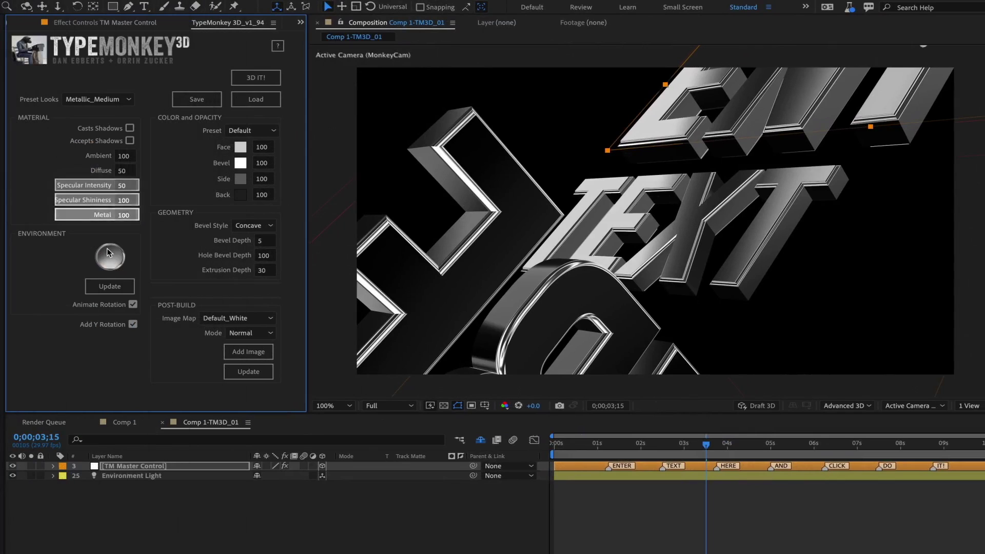
pyautogui.click(107, 248)
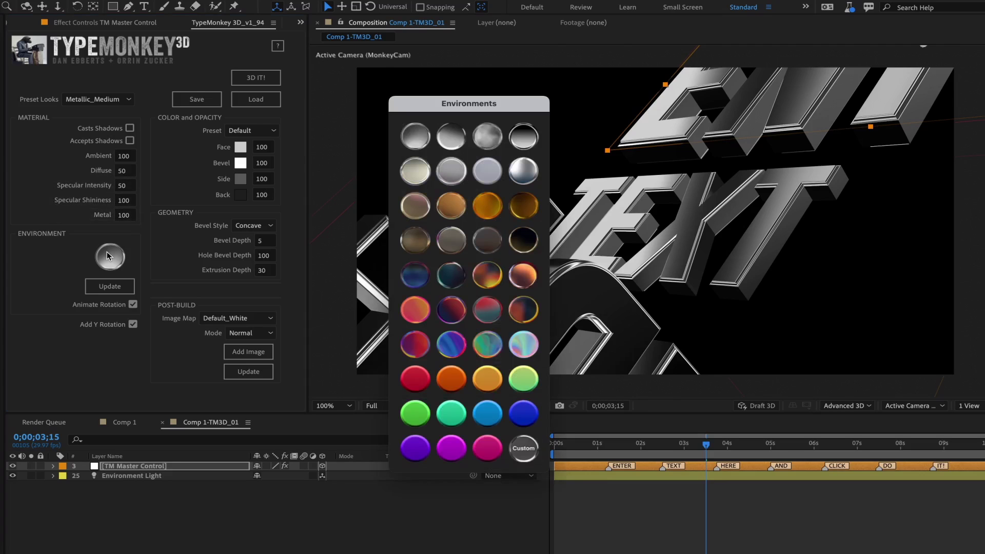
pyautogui.click(520, 444)
pyautogui.doubleClick(525, 151)
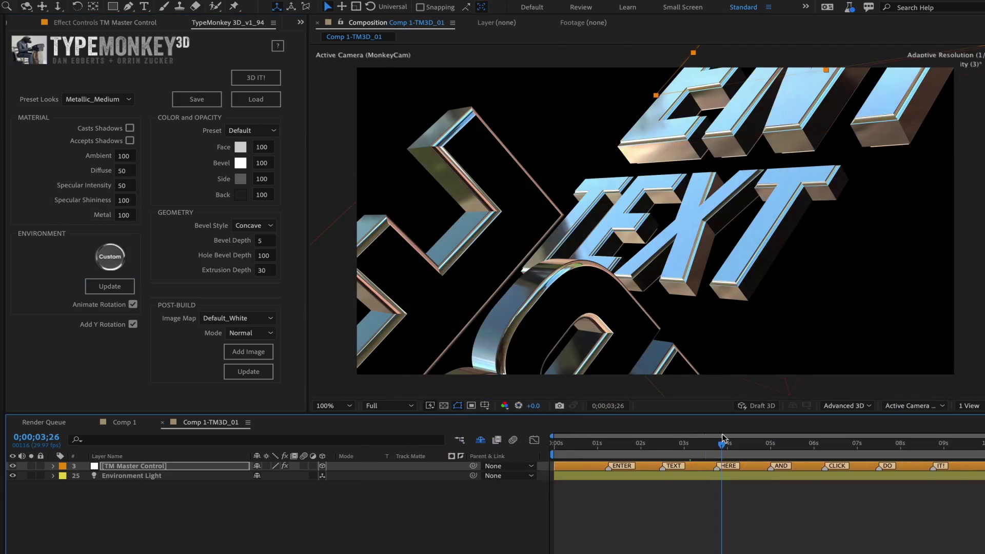
# - Try the purple, another coloured and the blue environment presets on the text
pyautogui.click(110, 256)
pyautogui.click(451, 309)
pyautogui.click(113, 266)
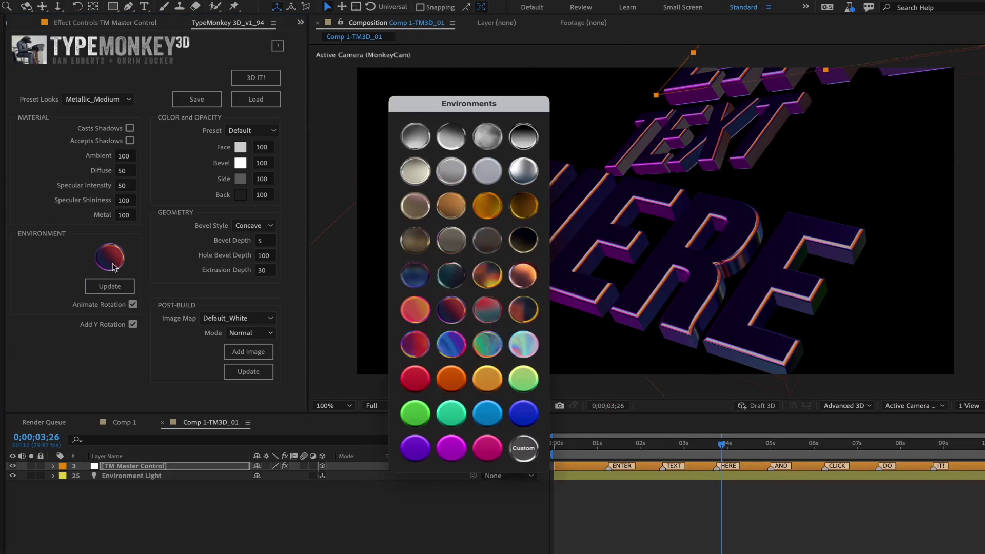
pyautogui.click(523, 378)
pyautogui.click(110, 286)
pyautogui.click(110, 256)
pyautogui.click(487, 413)
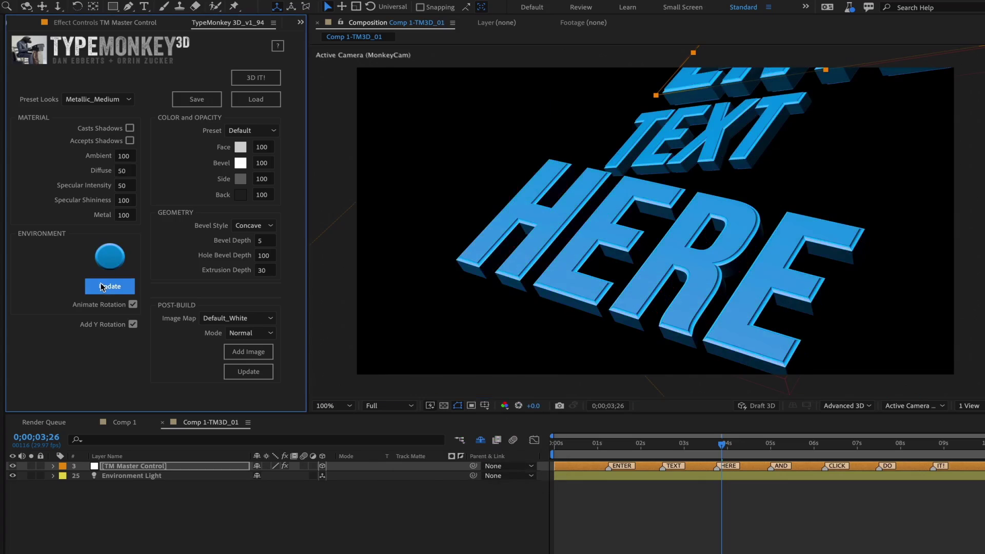
# - Settle on the gold environment and update the 3D text to render with it
pyautogui.click(109, 259)
pyautogui.click(456, 205)
pyautogui.click(110, 286)
pyautogui.click(112, 262)
pyautogui.click(416, 201)
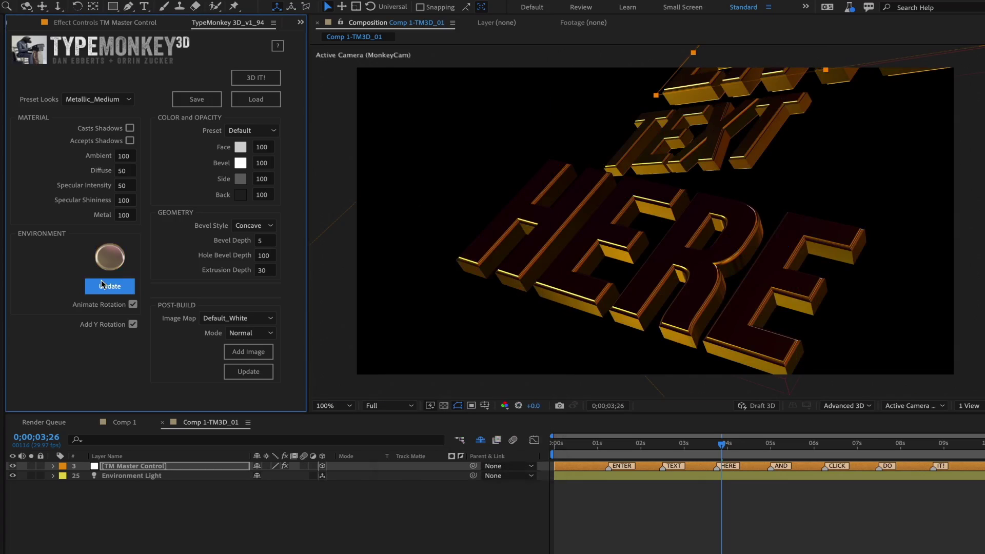
pyautogui.click(102, 285)
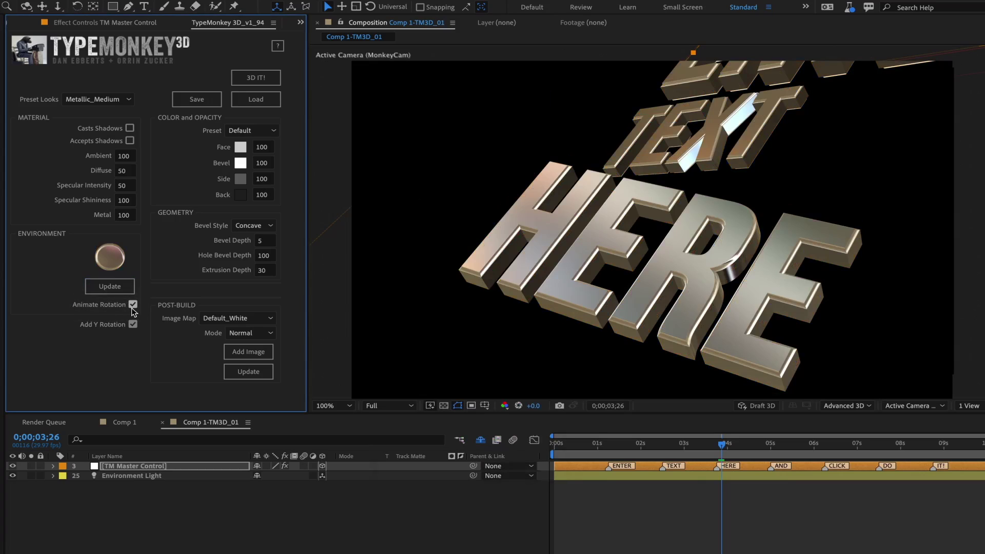
pyautogui.click(72, 306)
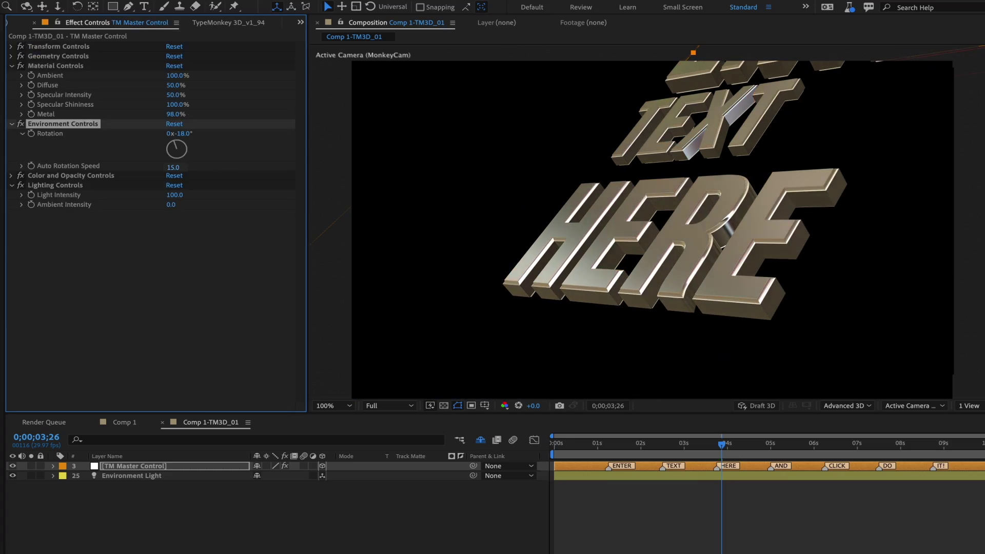
# - Change Auto Rotation Speed from 15 to 100
pyautogui.click(173, 168)
pyautogui.write('100')
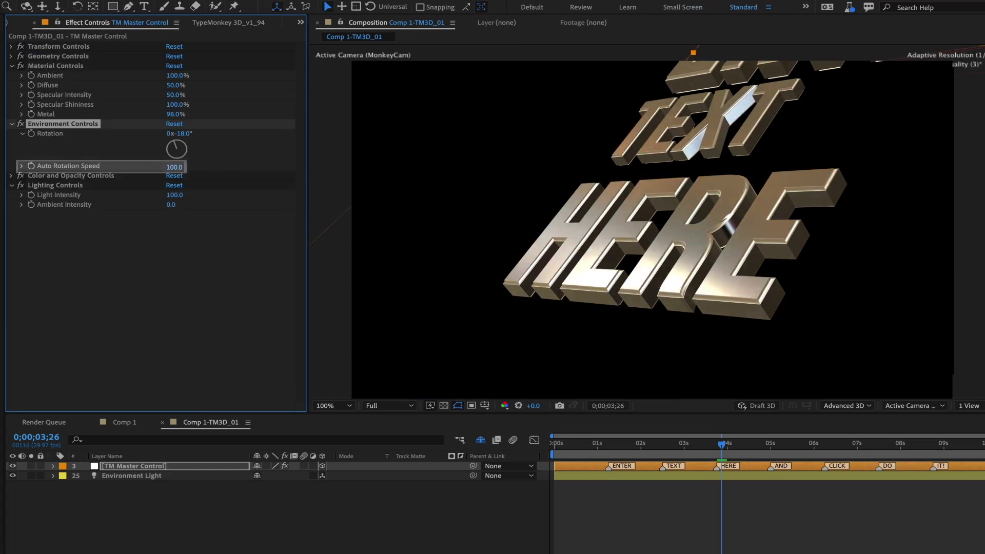
pyautogui.press('Return')
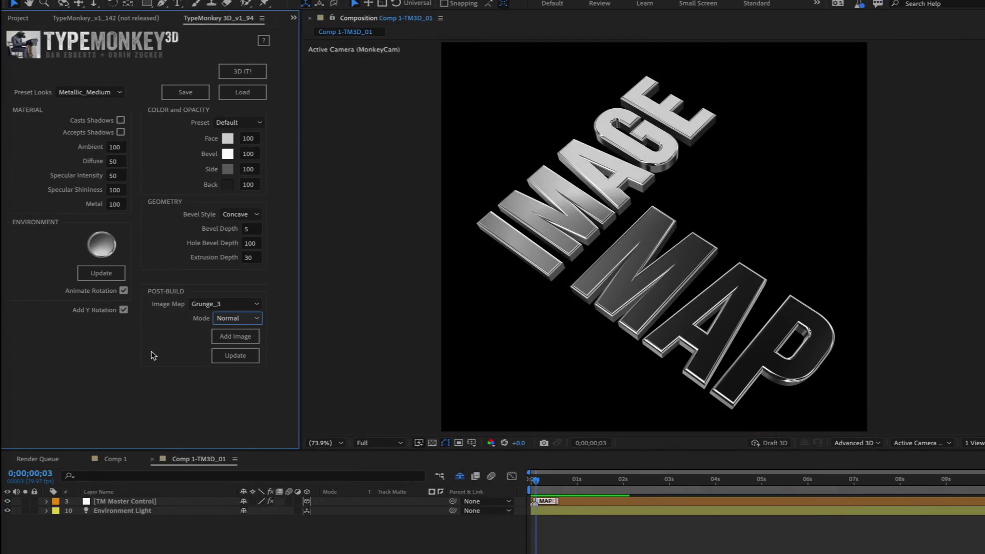
# - Add the Grunge_3 image map to the IMAGE MAP text and select the Grunge_3.jpg texture layer
pyautogui.click(225, 337)
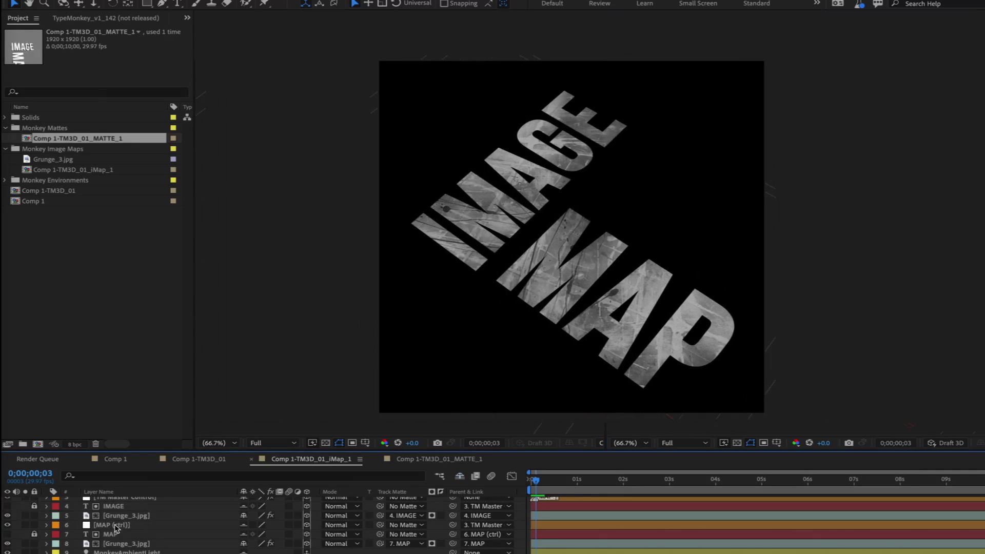
pyautogui.click(116, 517)
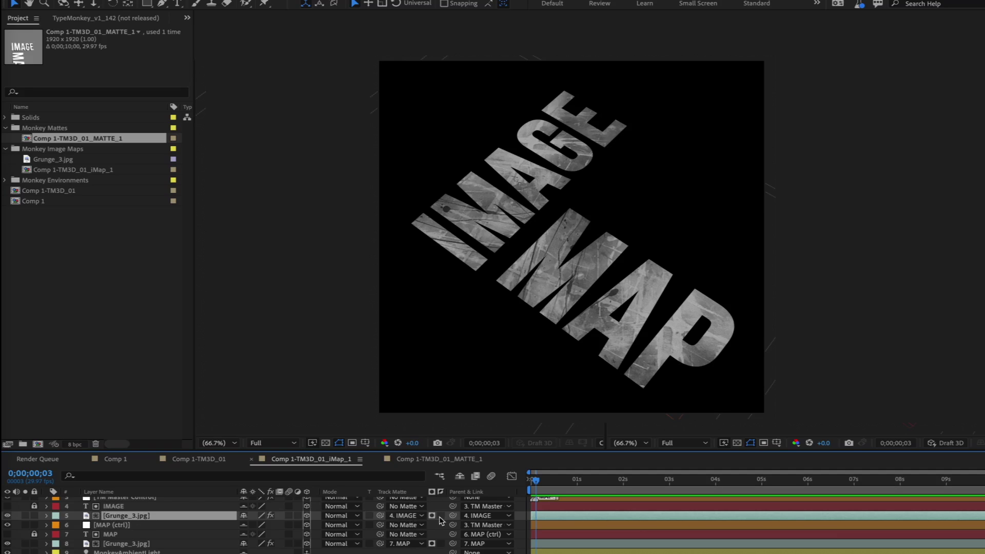
pyautogui.click(119, 507)
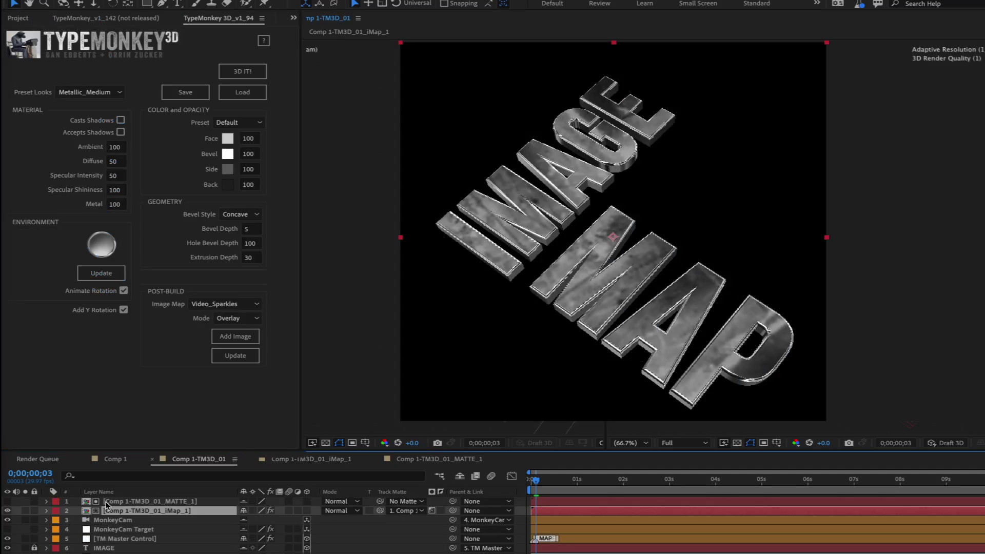
# - Hide helper layers, scale the grunge map to 39.9, rotate it 104°, and tilt the text to -51° X
pyautogui.click(460, 477)
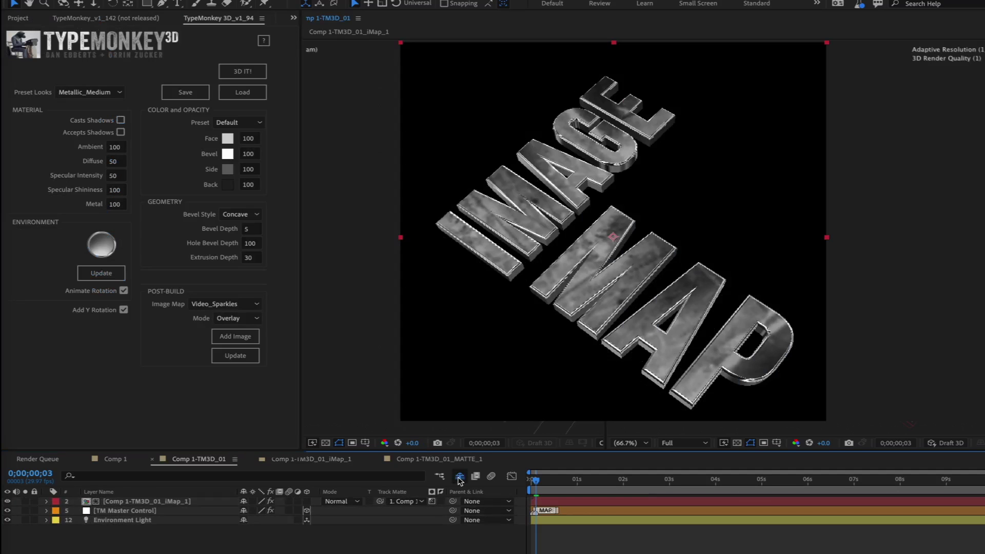
pyautogui.click(122, 501)
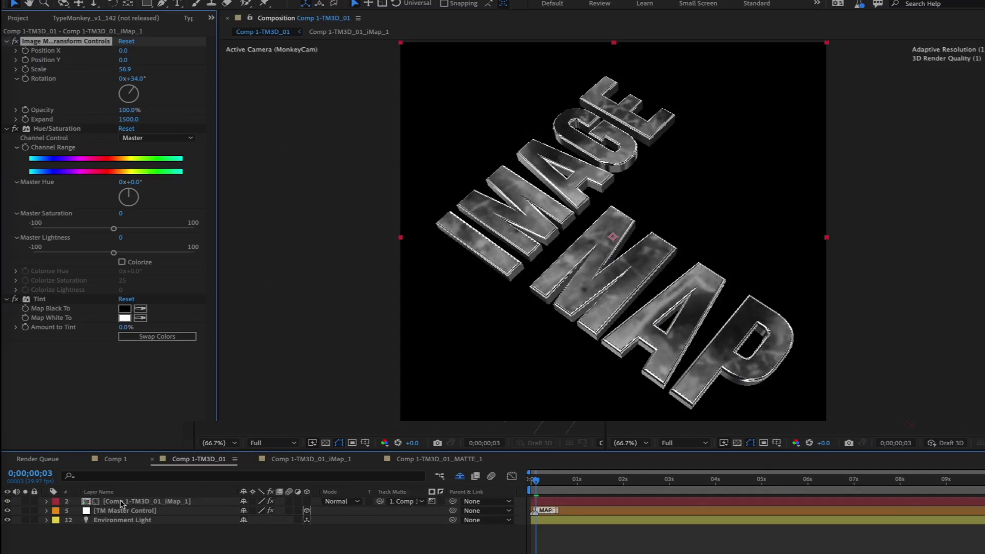
pyautogui.moveTo(125, 68); pyautogui.dragTo(136, 97)
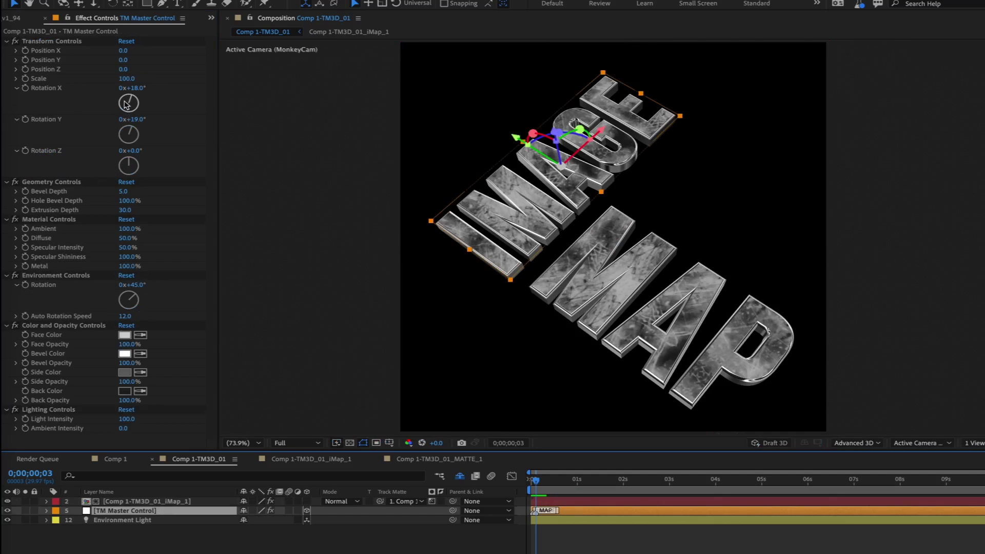
pyautogui.moveTo(125, 104); pyautogui.dragTo(123, 102)
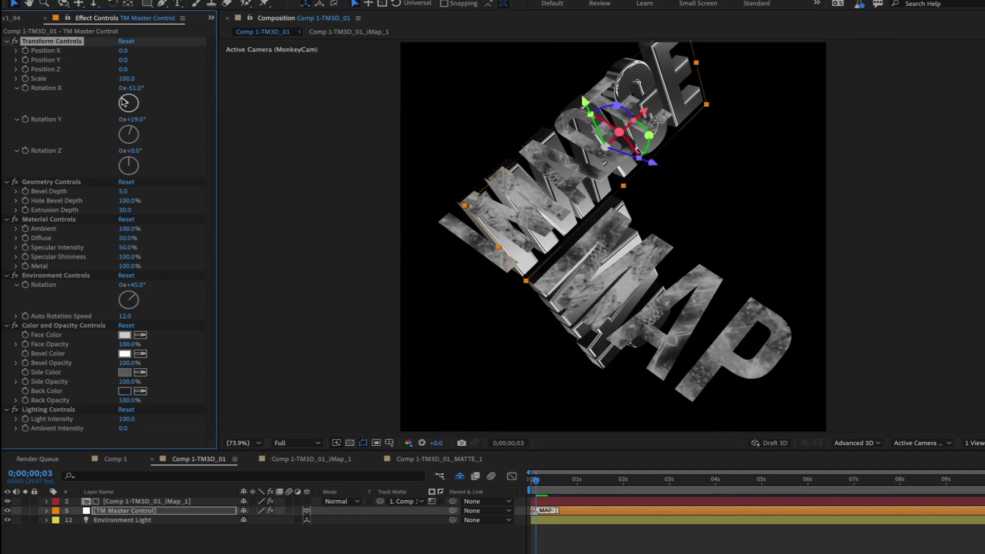
pyautogui.click(167, 505)
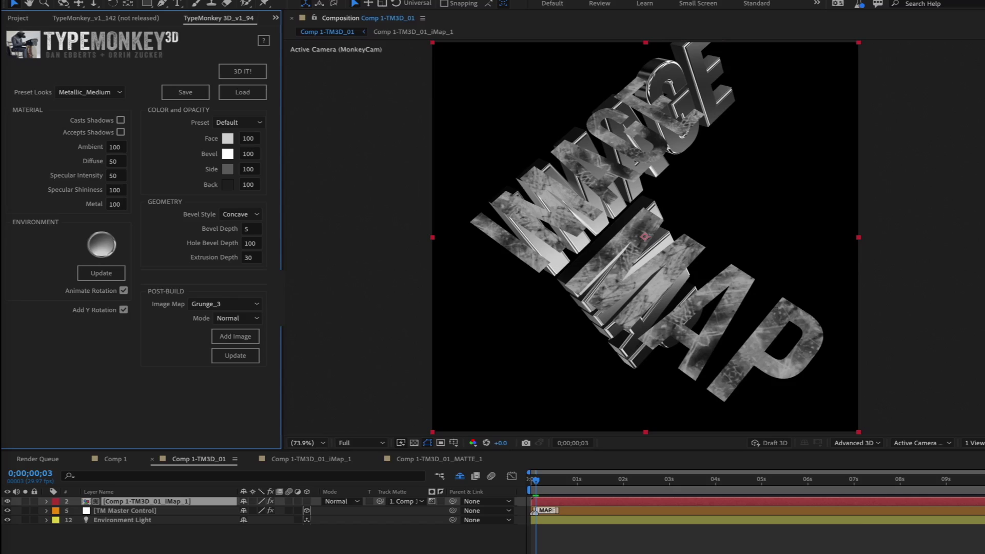
# - Rebuild the image map, then apply the Metal_Oxdized texture to the 3D letters
pyautogui.click(235, 355)
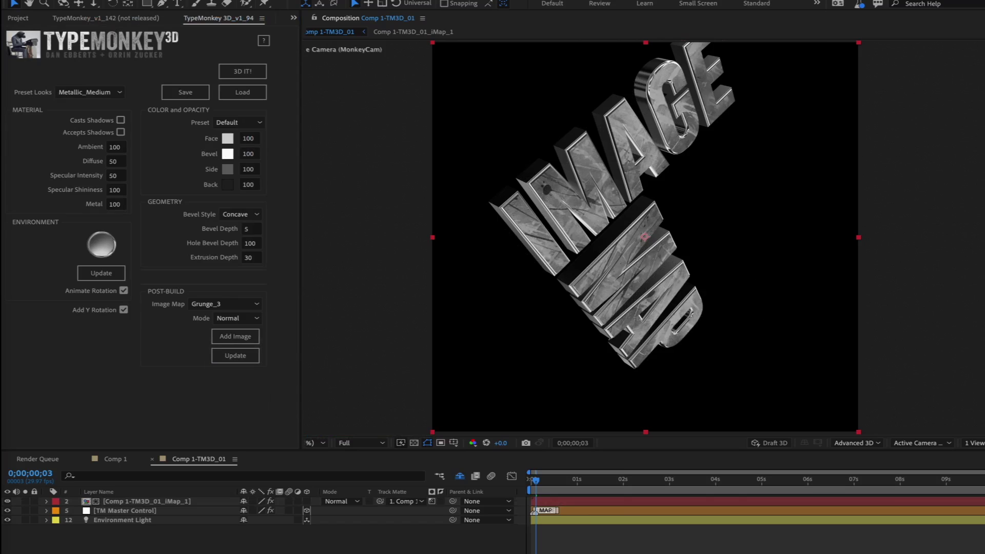
pyautogui.click(225, 303)
pyautogui.click(235, 356)
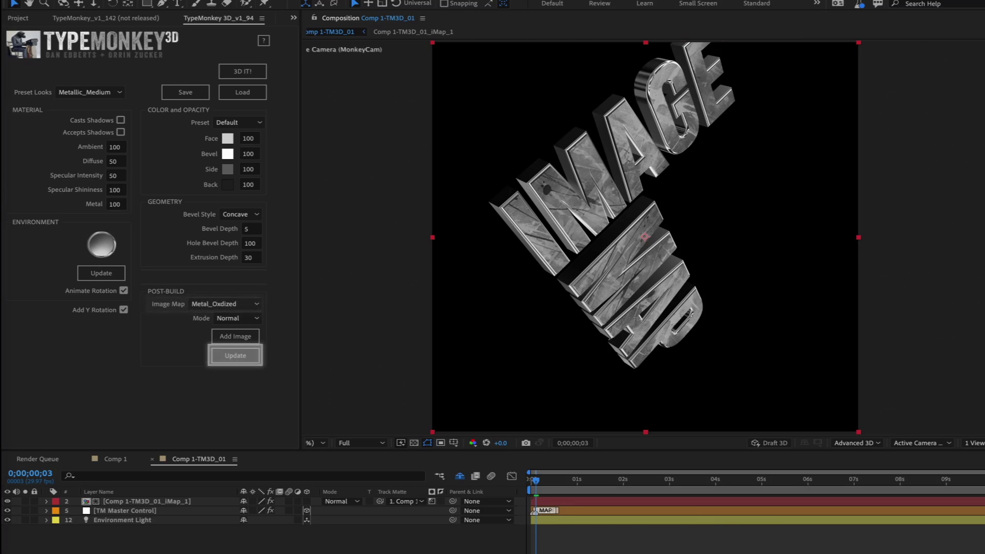